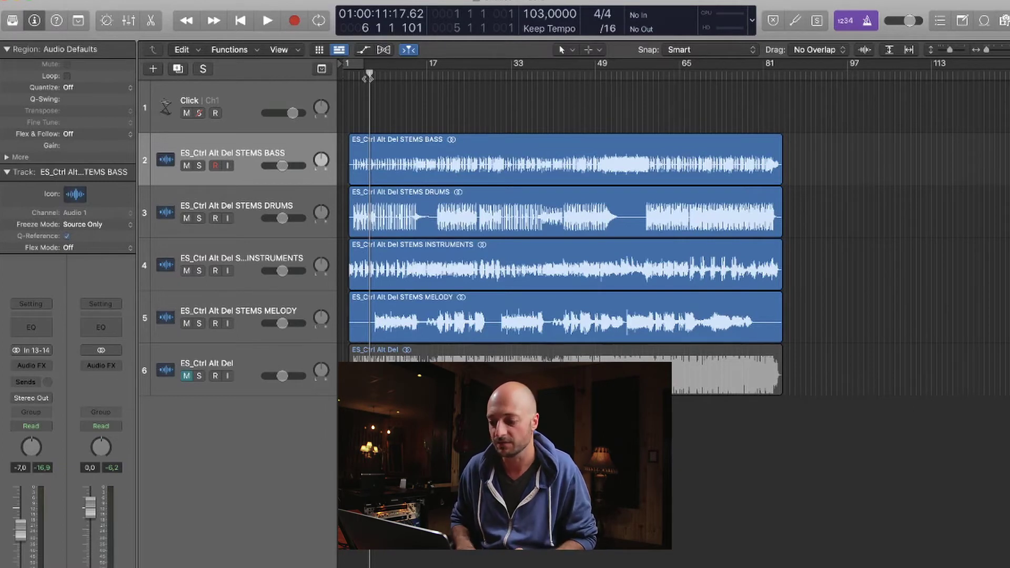
Step: Play the stems from near bar 1 to audition them, then stop
click(349, 74)
click(348, 75)
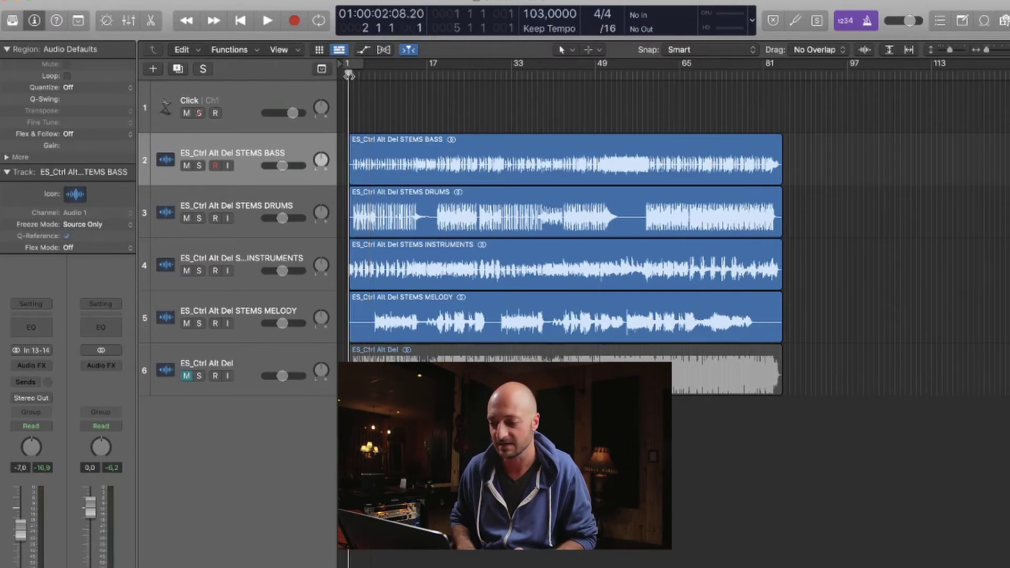
key(space)
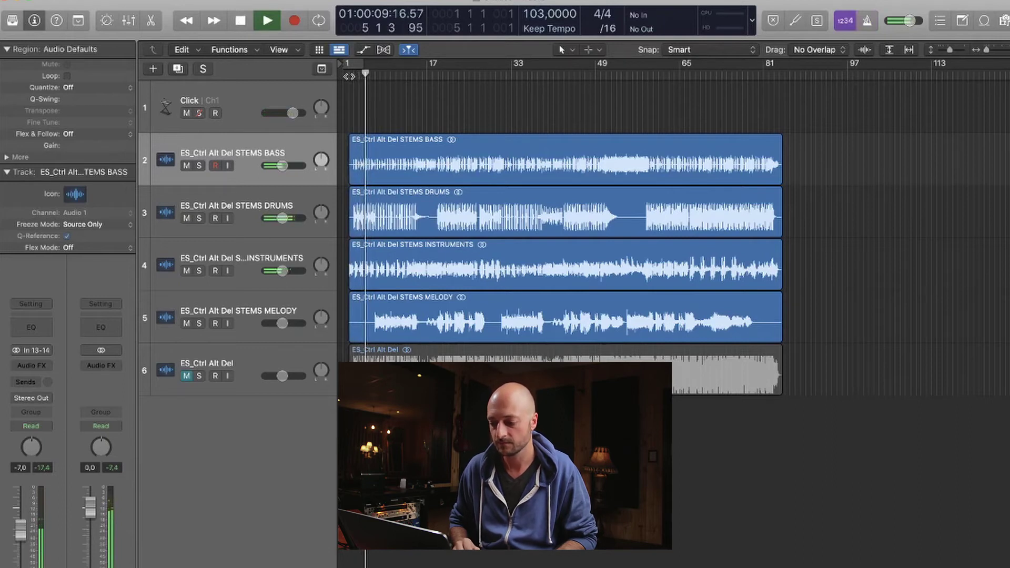
key(space)
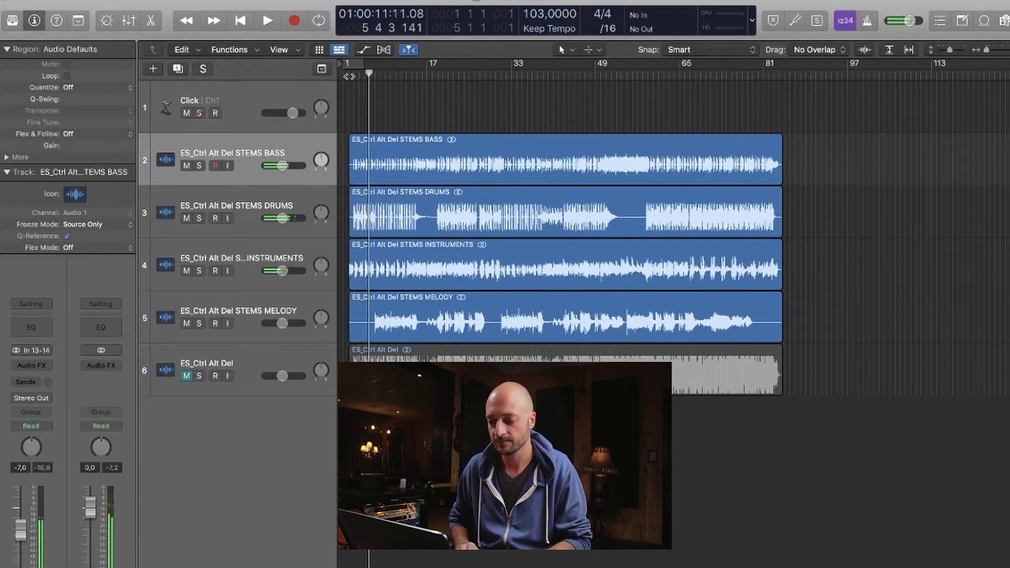
Step: Audition the song from around bar 7, then show Flex view (Command-F) on all tracks
click(379, 75)
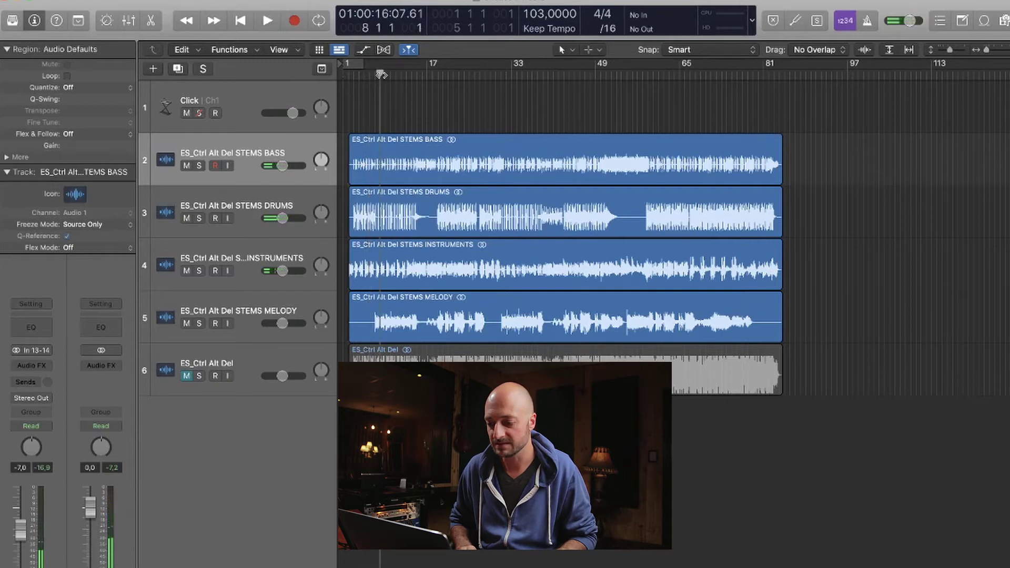
click(375, 75)
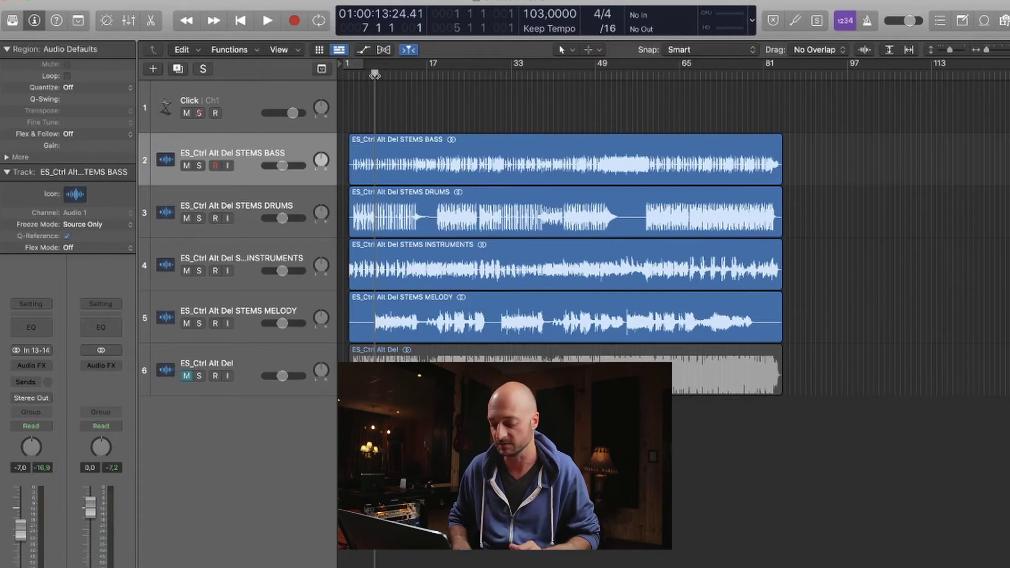
key(space)
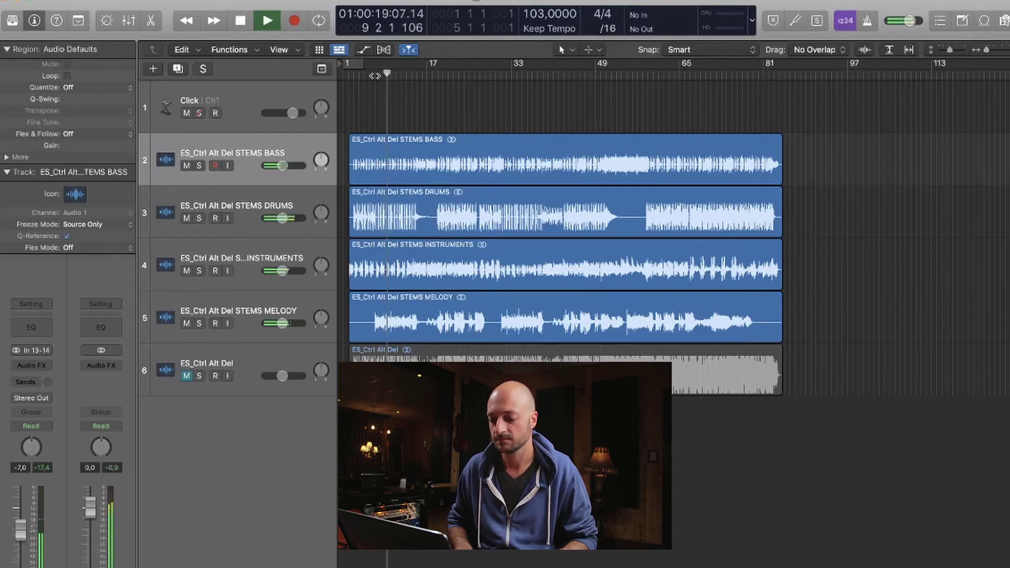
key(space)
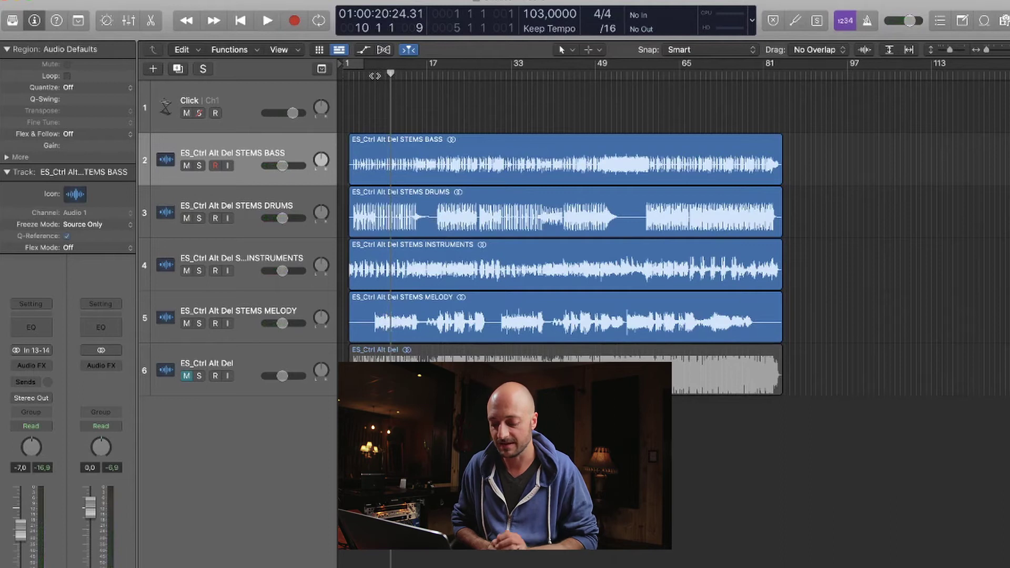
key(super+f)
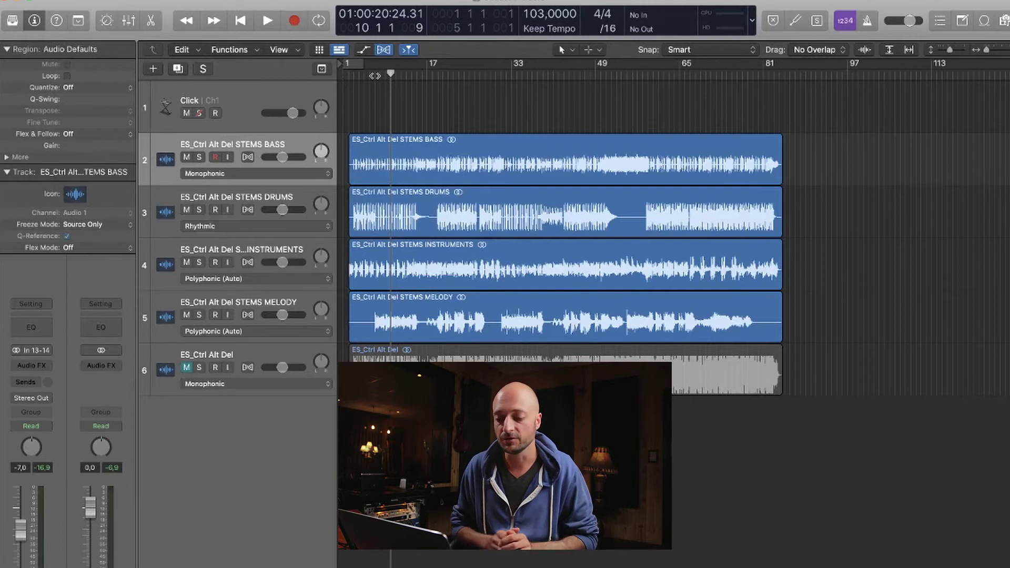
Step: Enable Flex Time on the bass, drums, instruments and melody tracks, leaving bass on Monophonic
shift+click(268, 305)
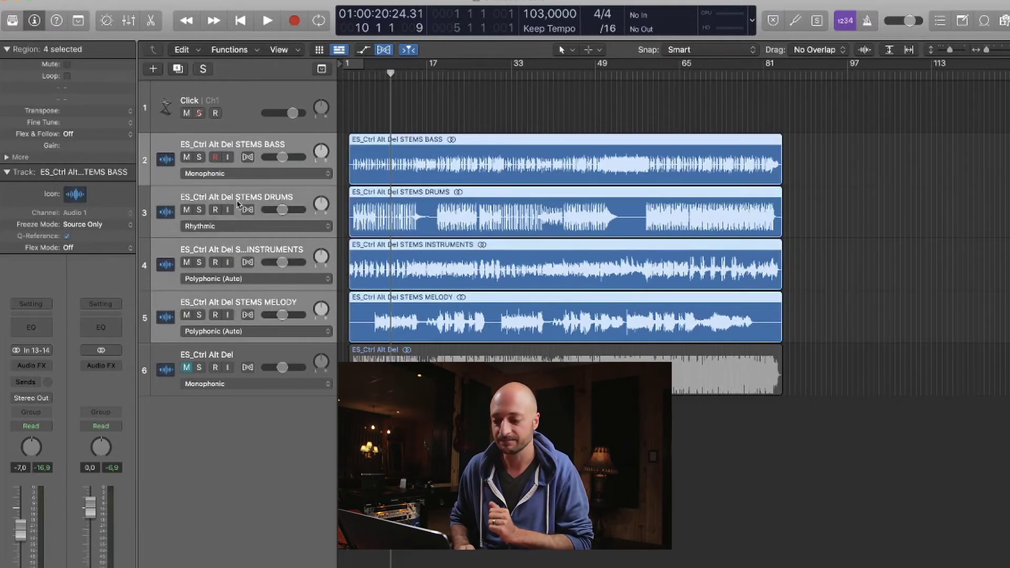
click(248, 158)
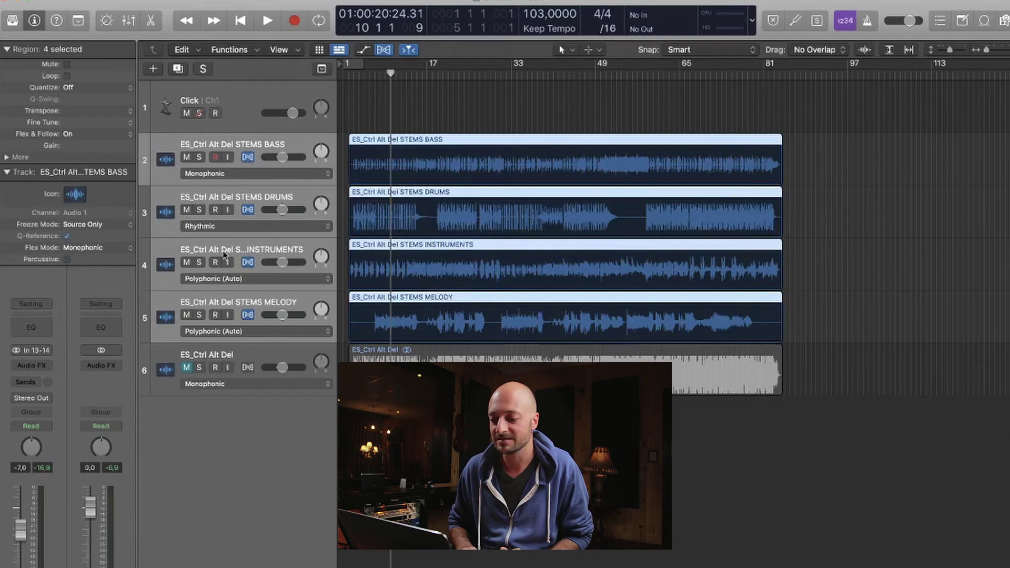
click(233, 176)
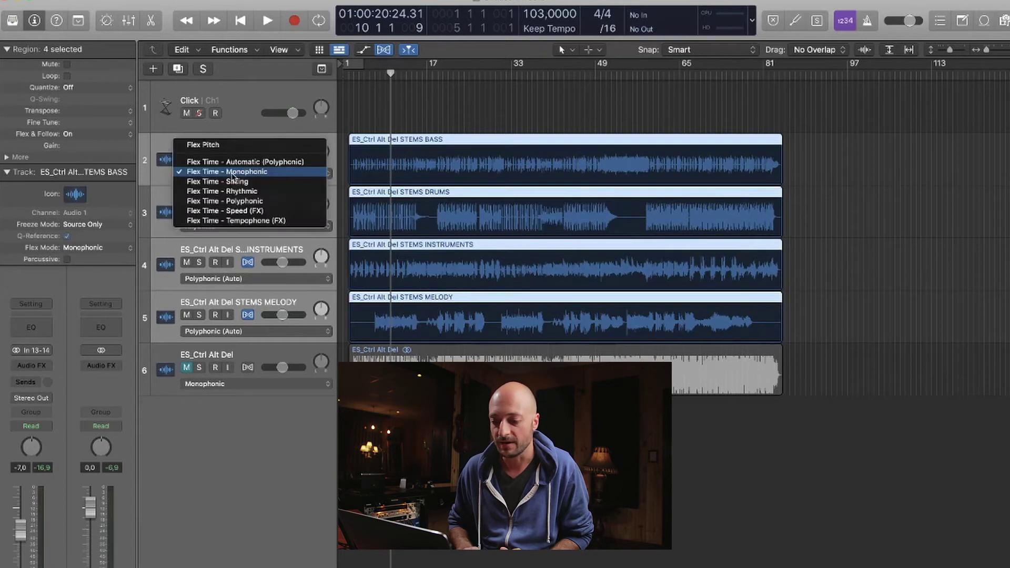
click(239, 116)
Step: Confirm bass stays Monophonic and drums stays Rhythmic, then select the INSTRUMENTS track
click(242, 151)
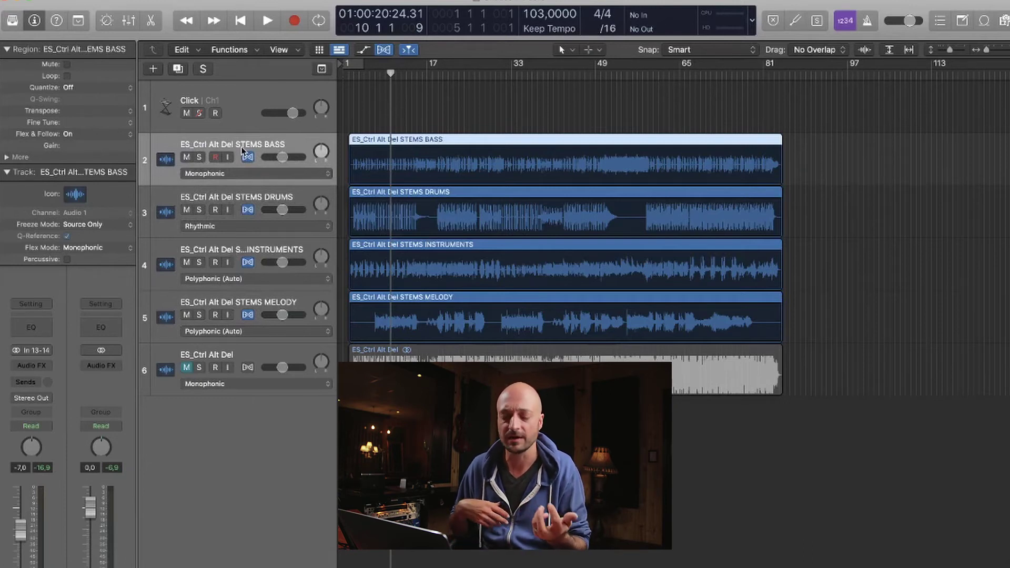
click(252, 176)
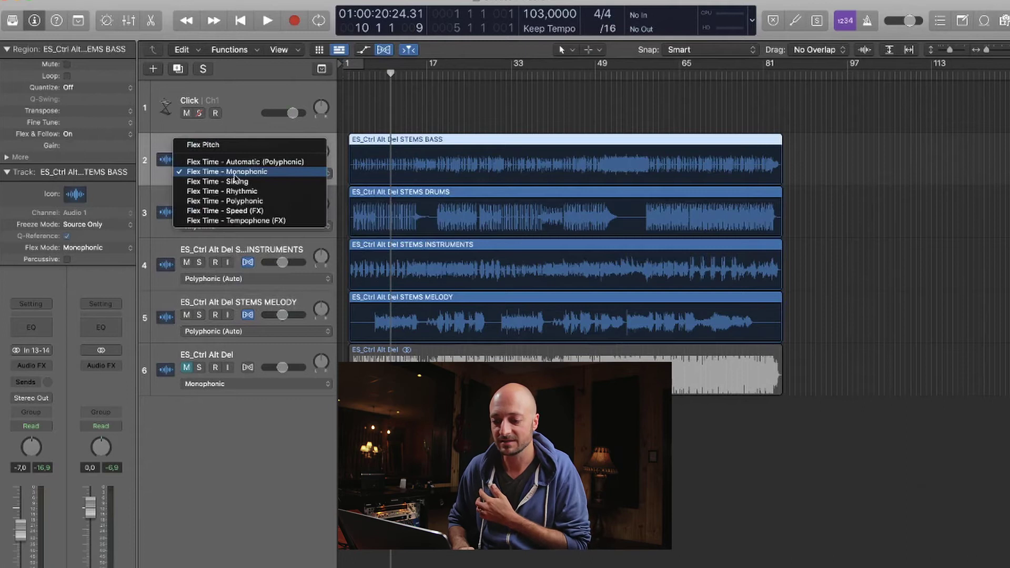
click(253, 174)
click(230, 233)
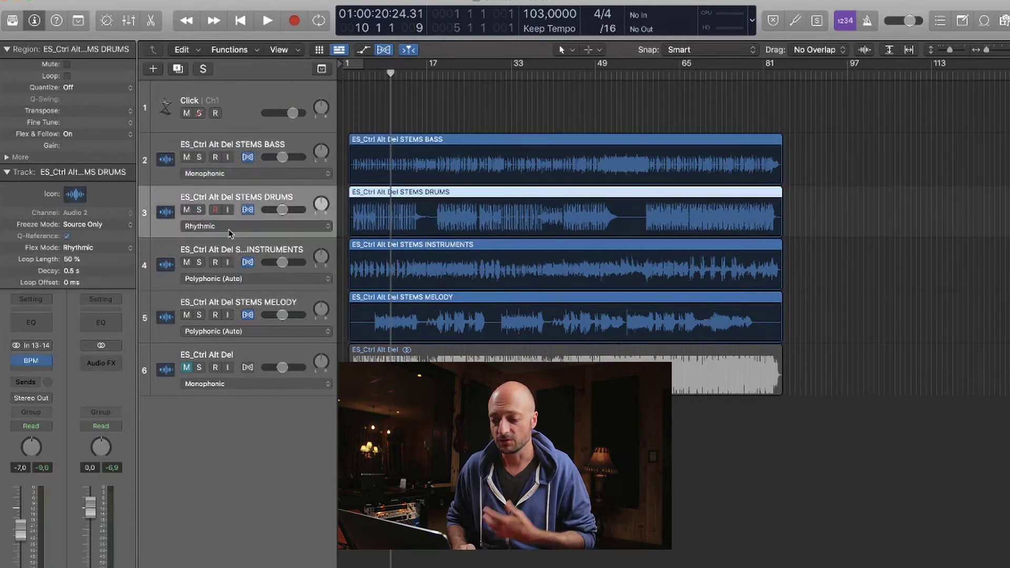
click(230, 233)
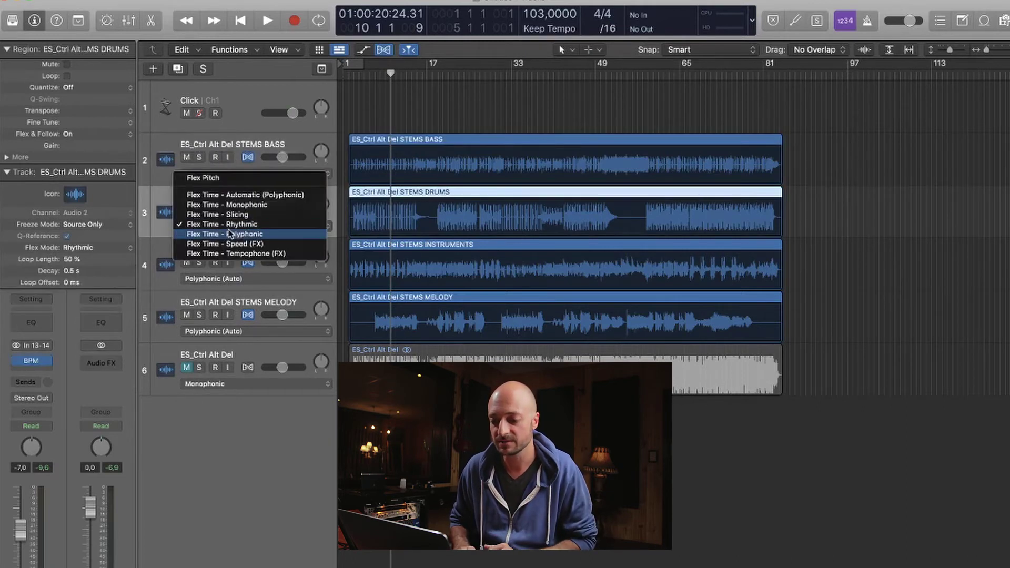
click(243, 226)
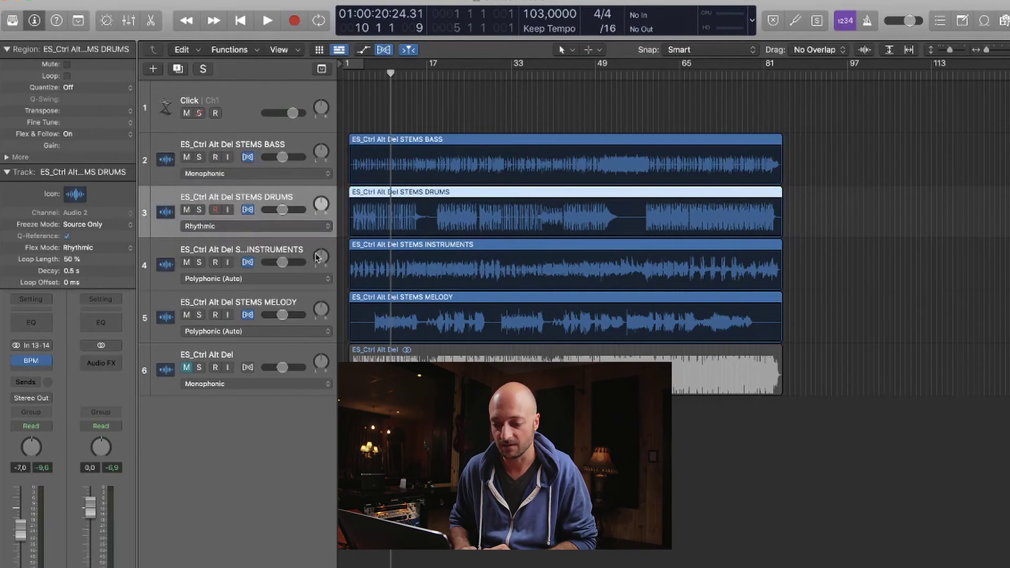
click(291, 254)
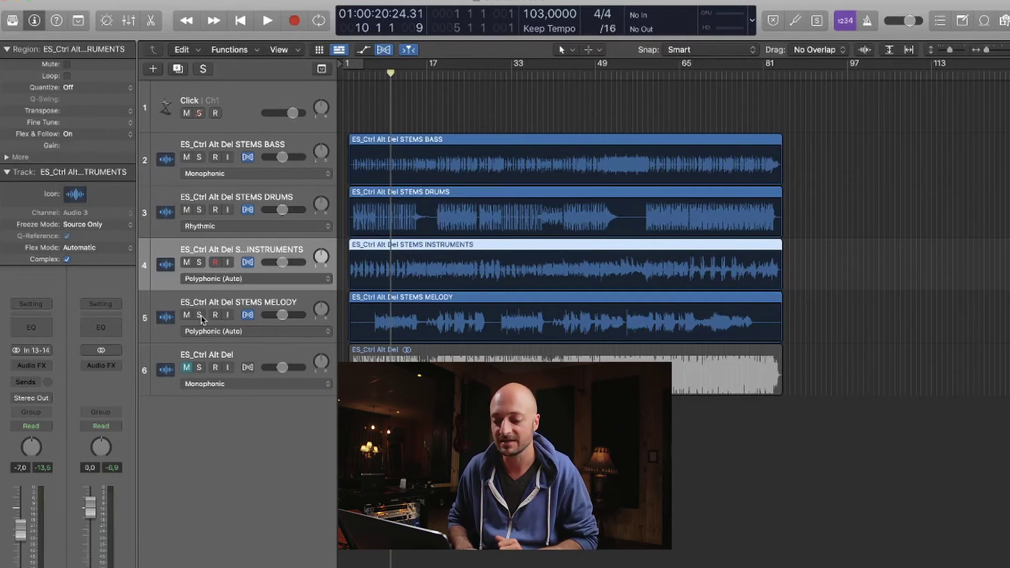
Step: Set the INSTRUMENTS stem to Flex Time - Polyphonic, select MELODY, and return the playhead to the start
click(232, 278)
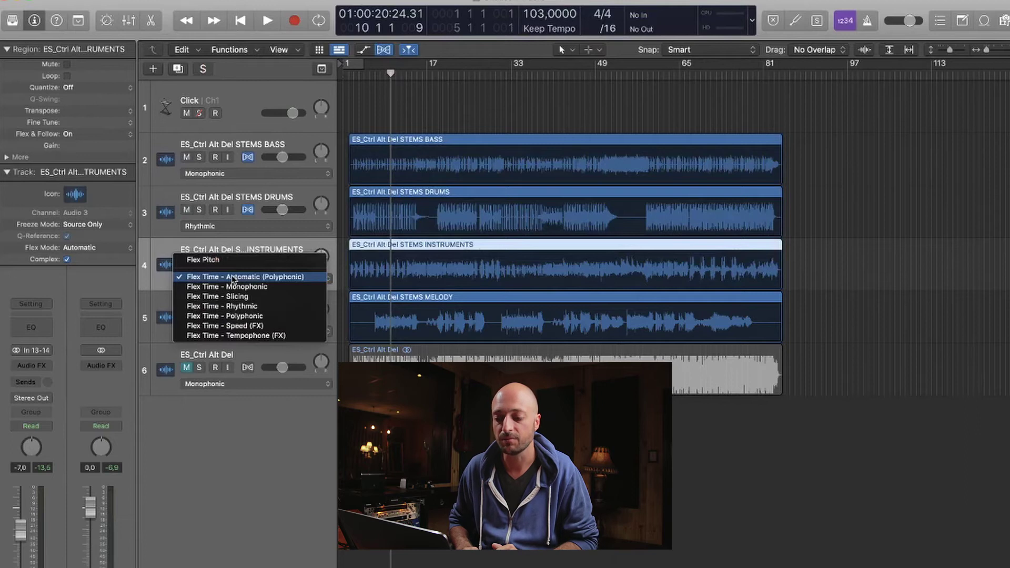
click(250, 316)
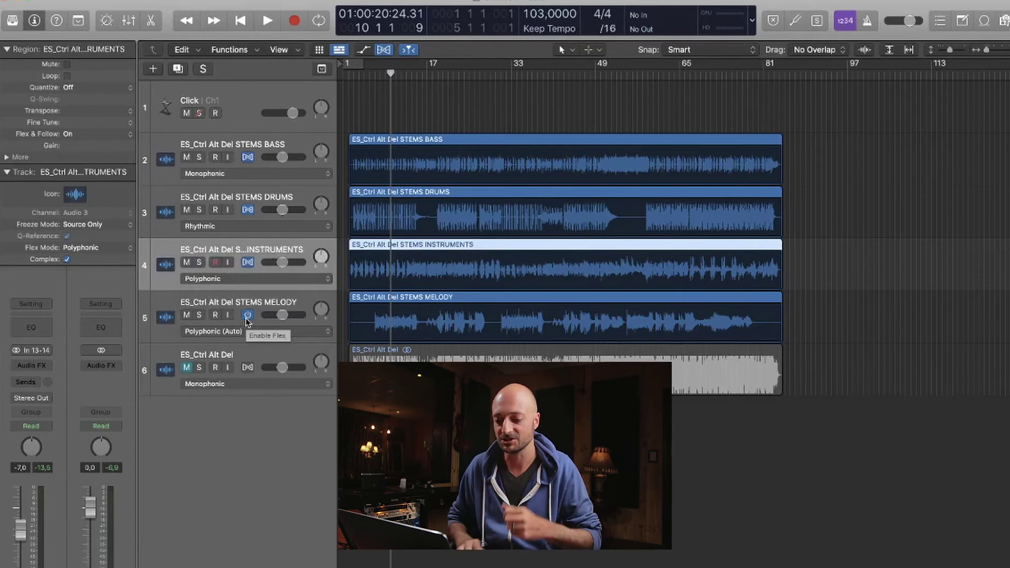
click(258, 306)
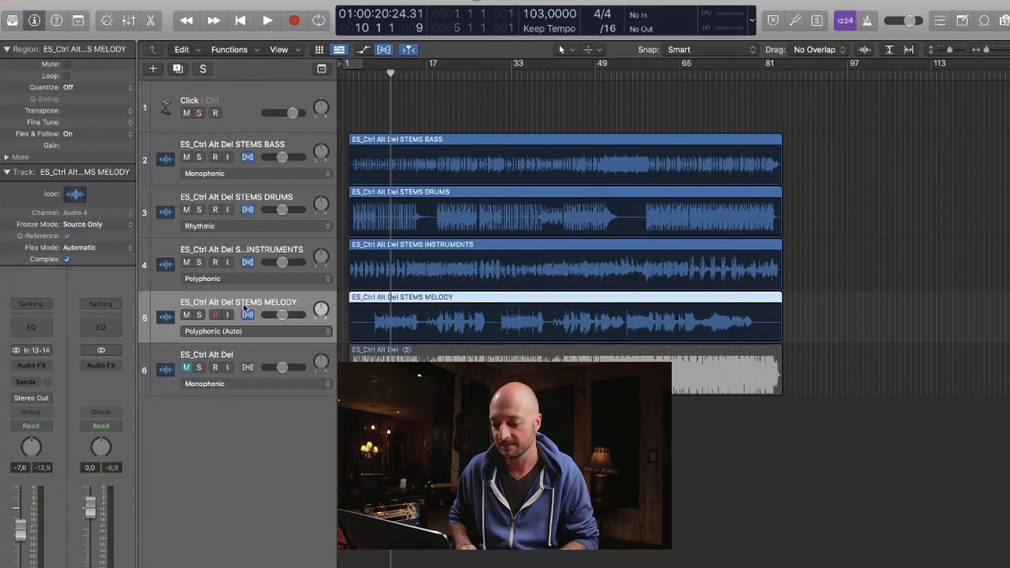
key(Return)
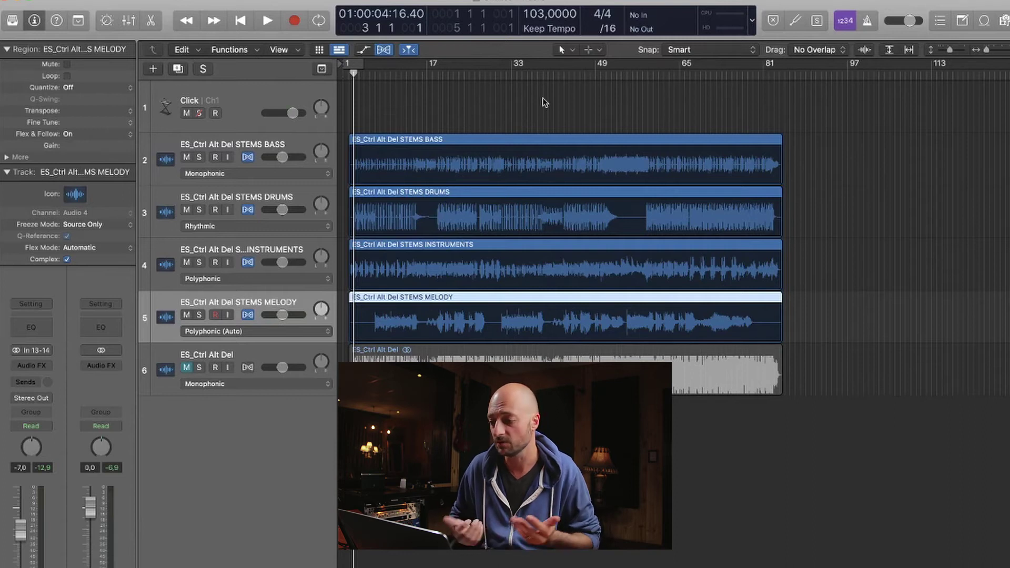
Step: Change the project tempo in the LCD from 103 to 95 BPM
double_click(536, 14)
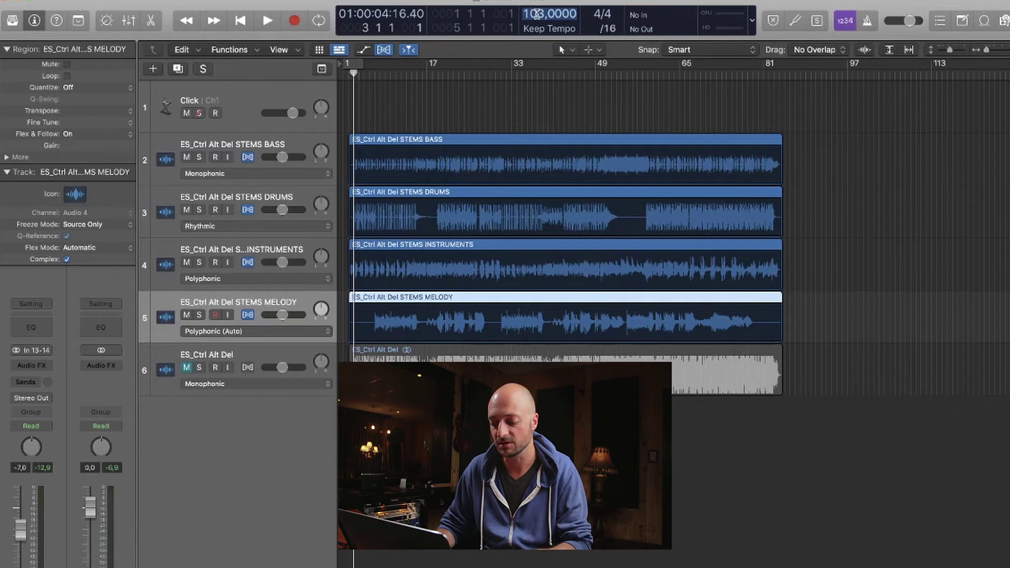
text(95)
key(Return)
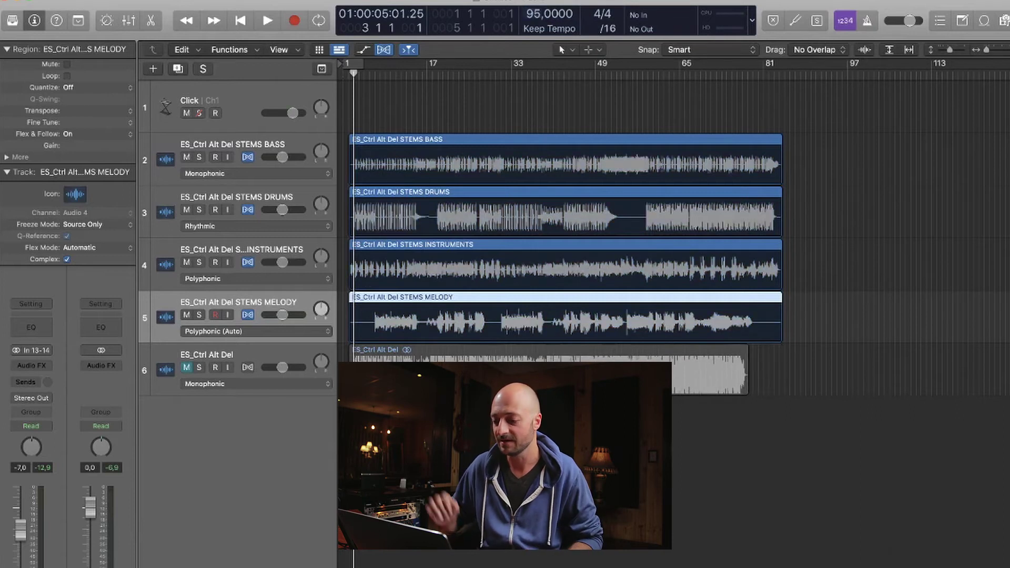
Step: Play the flexed stems from bar 8 at 95 BPM, then stop
click(380, 75)
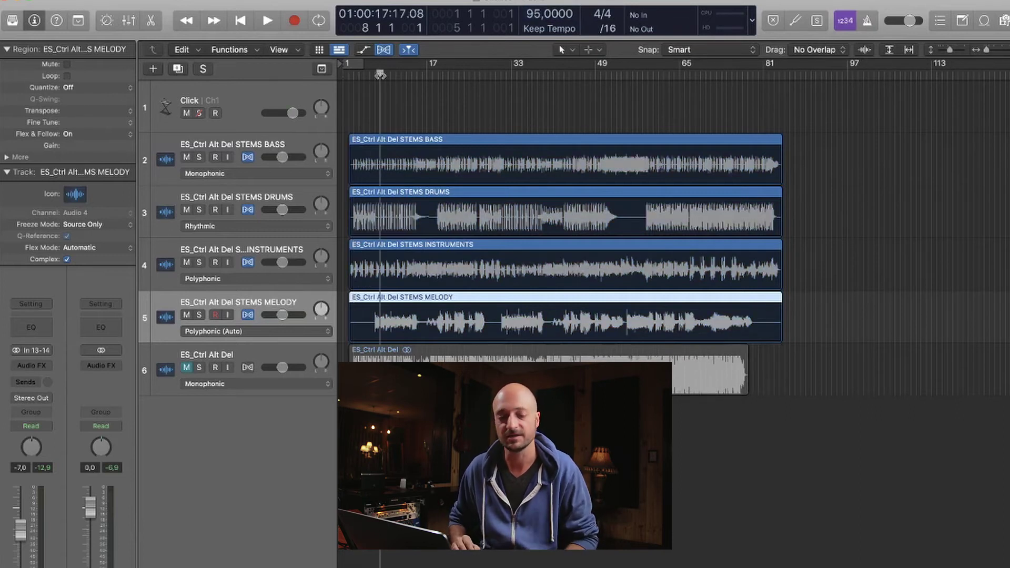
key(space)
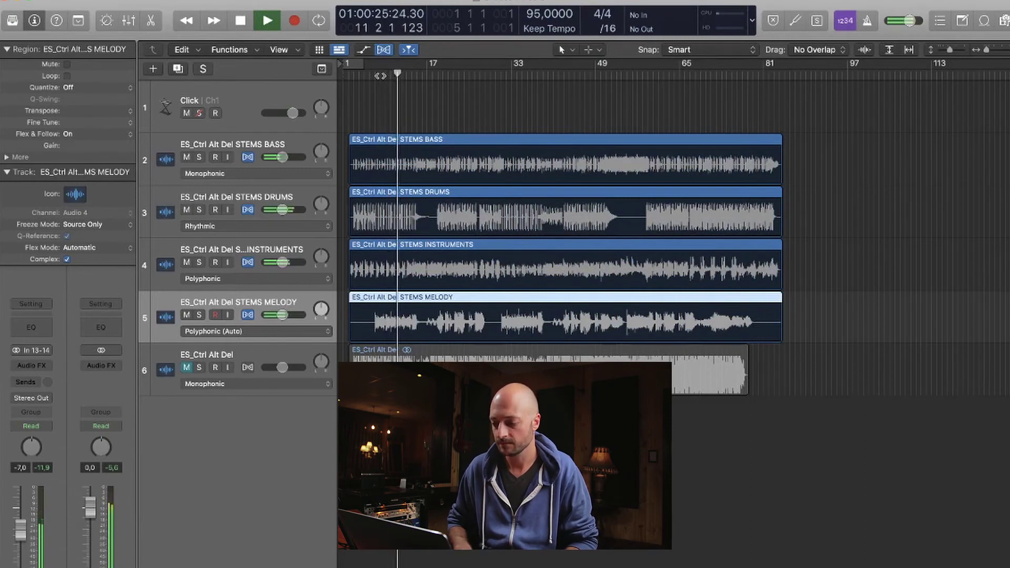
key(space)
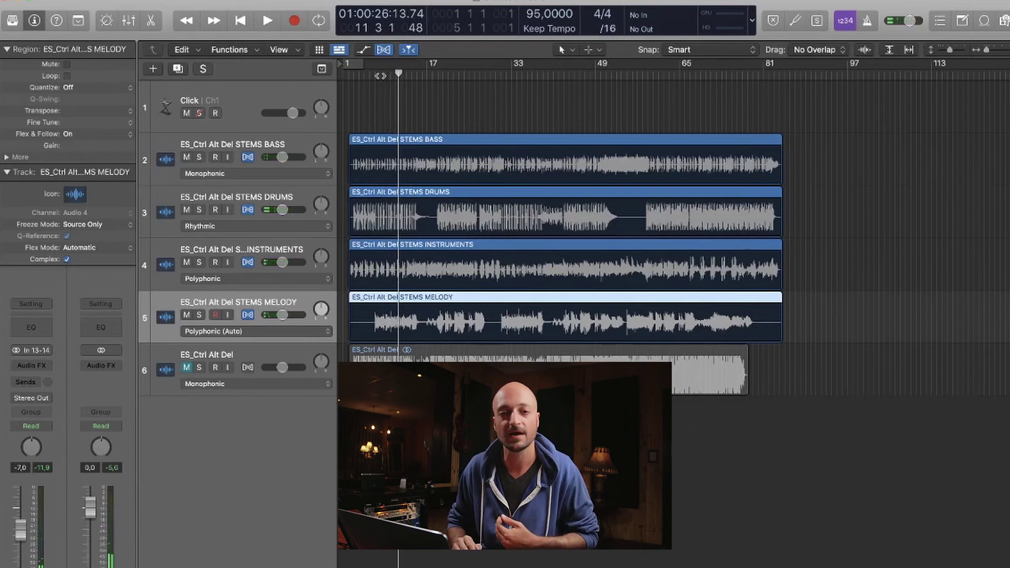
Step: Change the project tempo in the LCD from 95 to 115 BPM
double_click(531, 13)
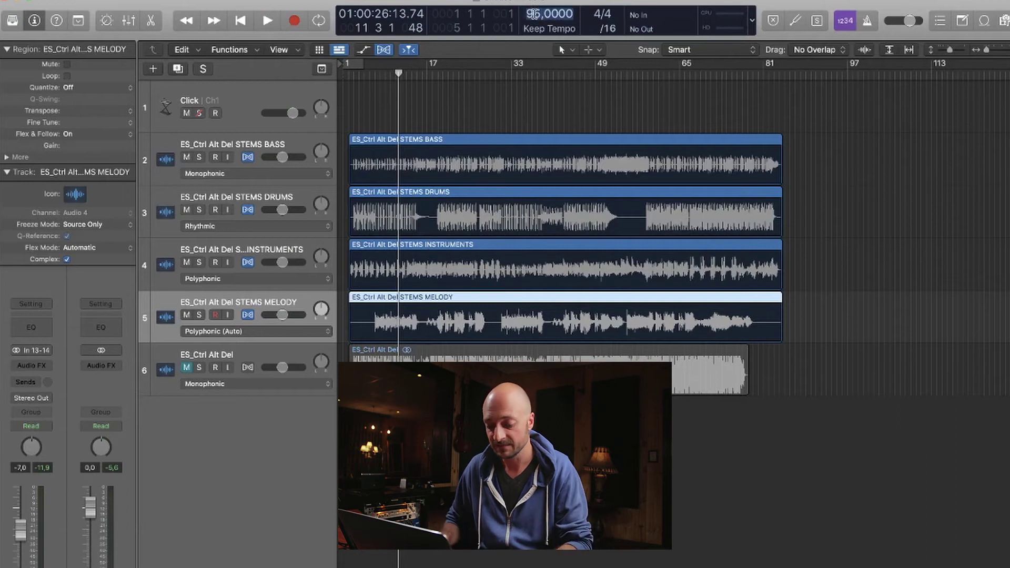
text(115)
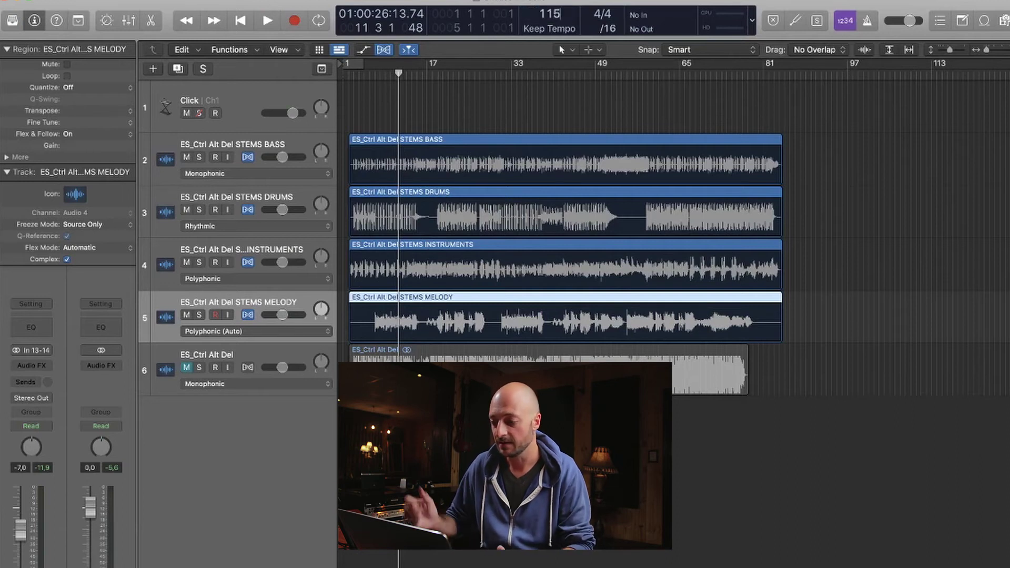
key(Return)
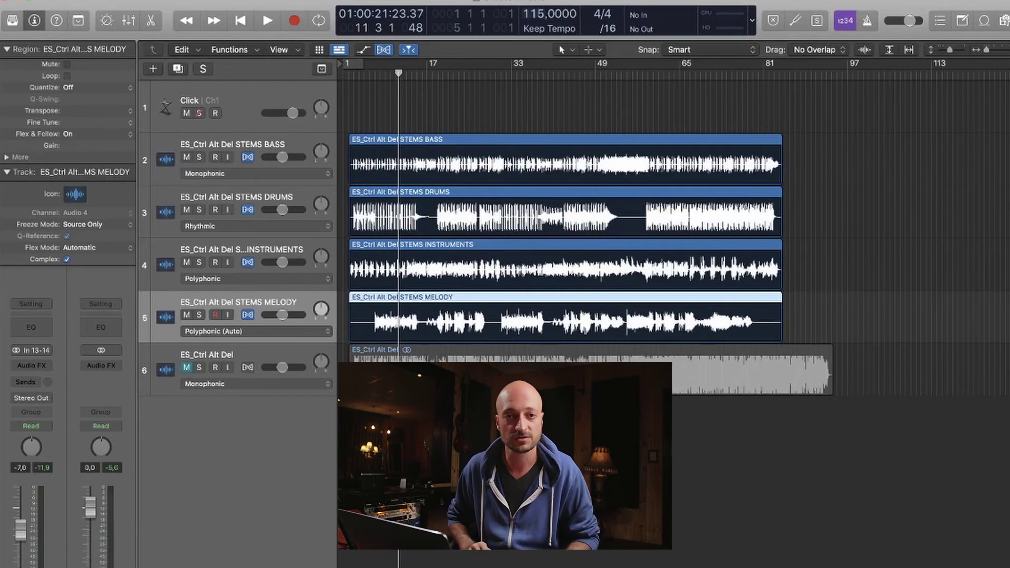
Step: Play the stems from bar 6 at 115 BPM, then stop
click(374, 74)
drag(374, 74, 369, 75)
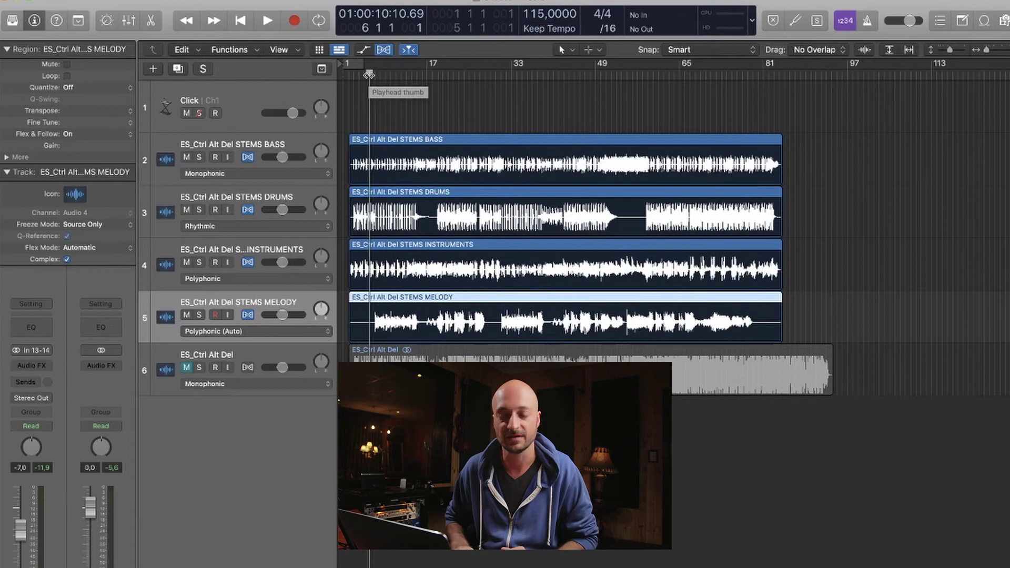
key(space)
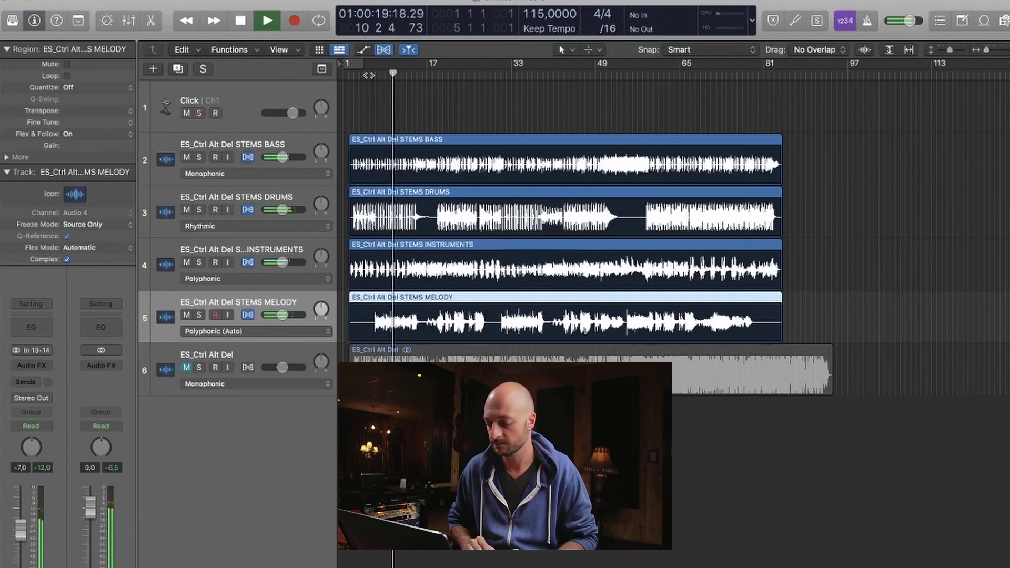
key(space)
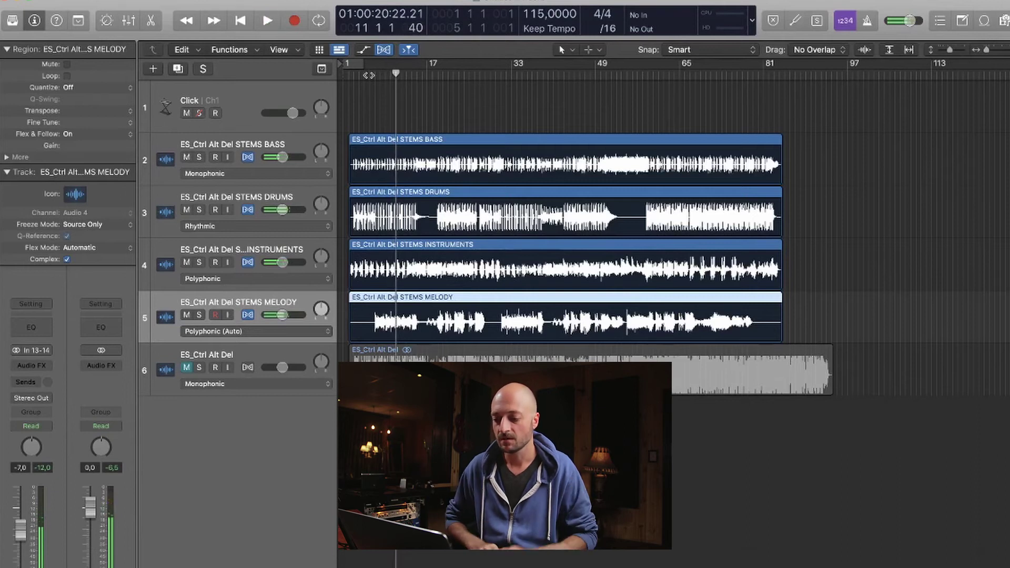